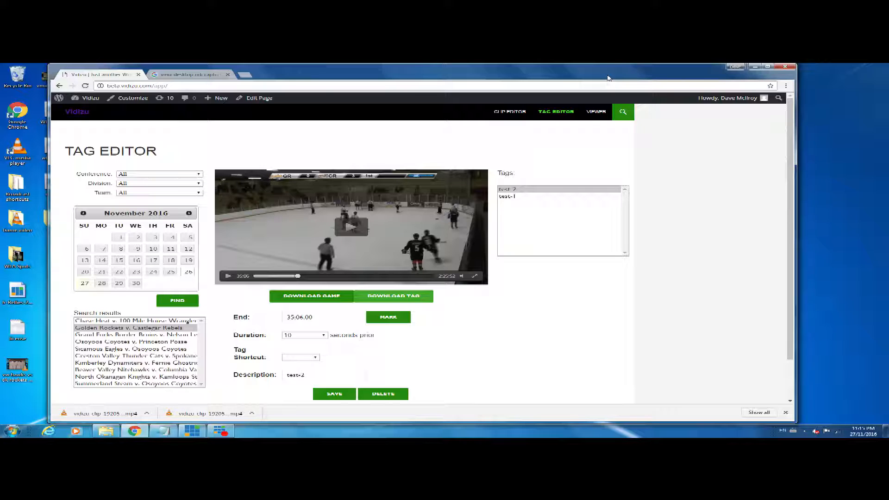
Reload the Tag Editor, find the games of November 26, 2016, and load Golden Rockets v. Castlegar Rebels
left_click(785, 413)
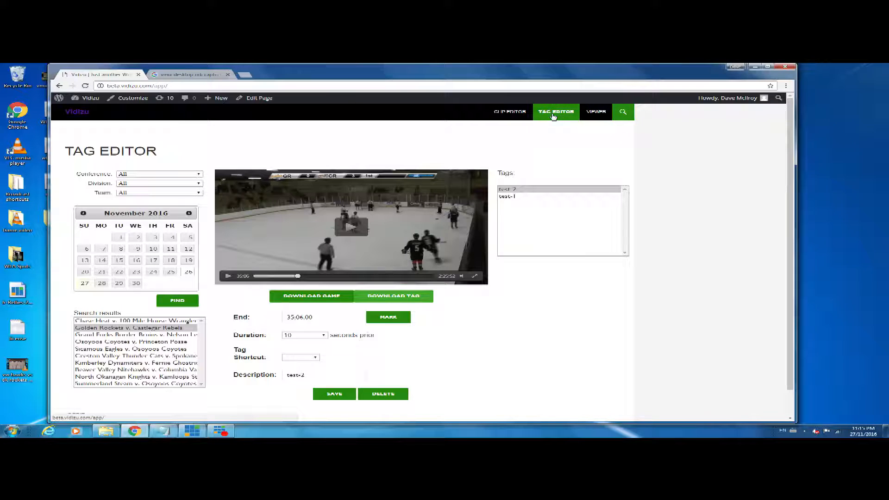
left_click(554, 116)
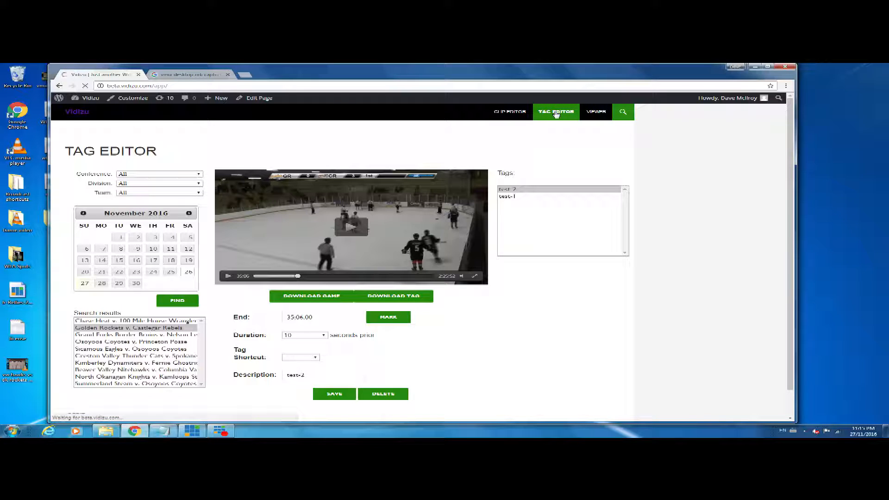
left_click(190, 272)
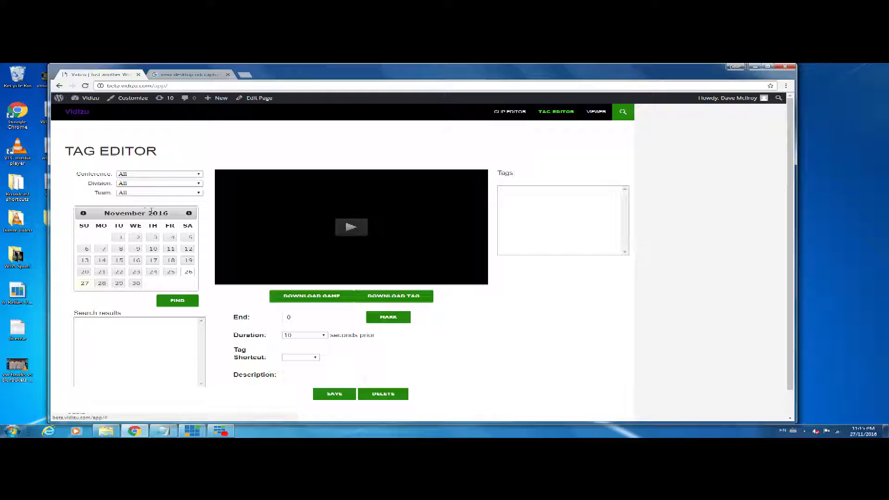
left_click(177, 301)
left_click(160, 328)
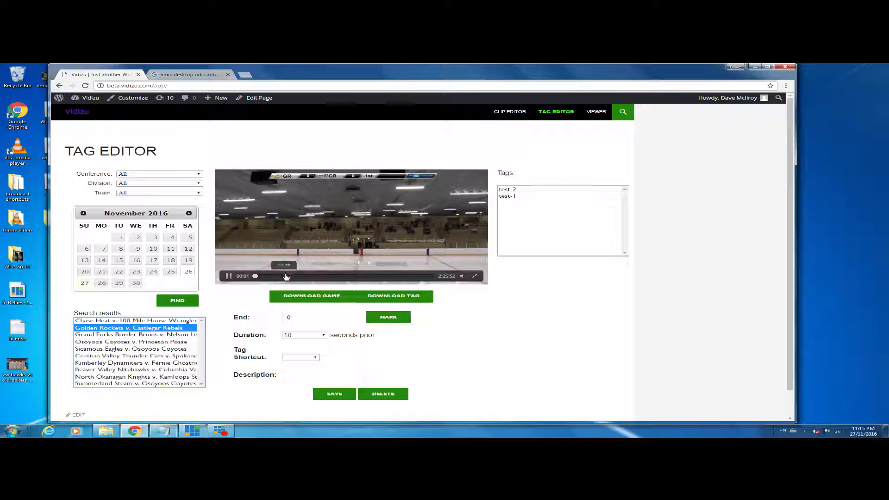
Mark a tag ending at 23:35.90 in the game video, describe it as "test3", and save it
left_click(284, 276)
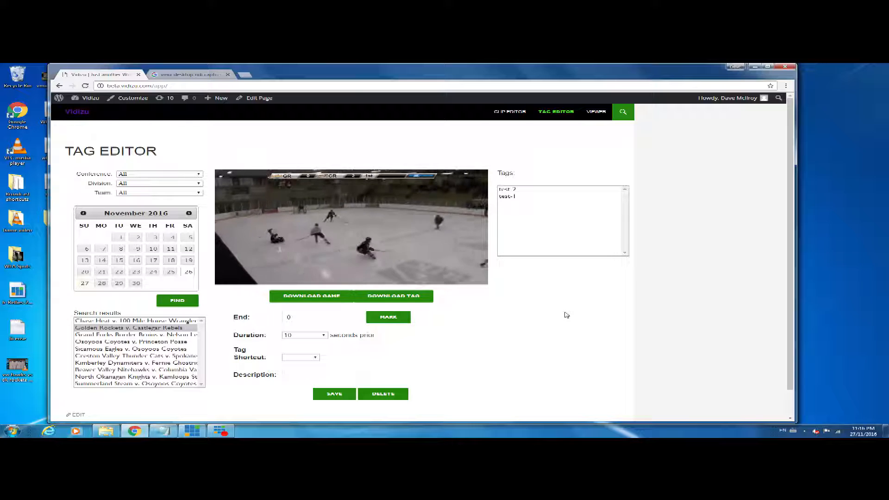
left_click(388, 317)
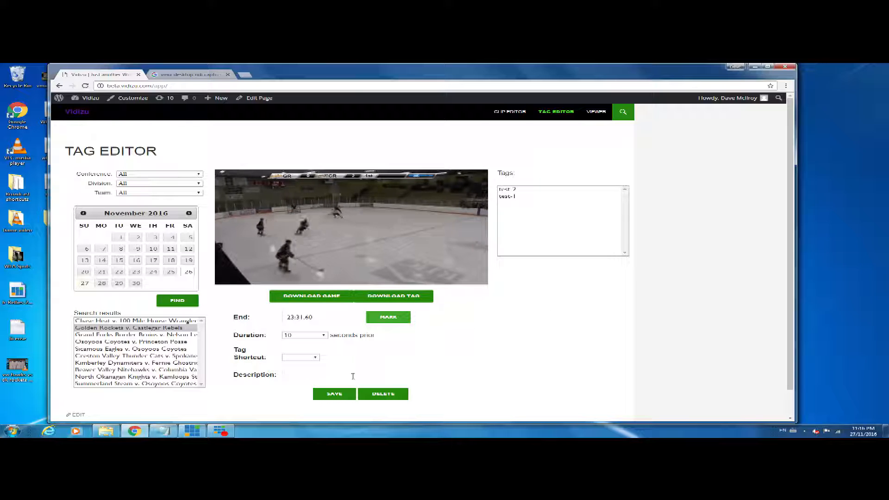
left_click(394, 322)
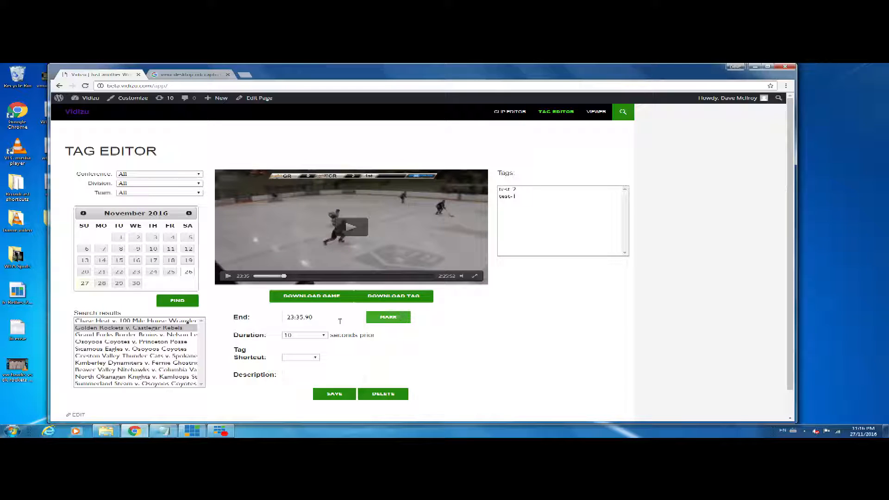
left_click(294, 374)
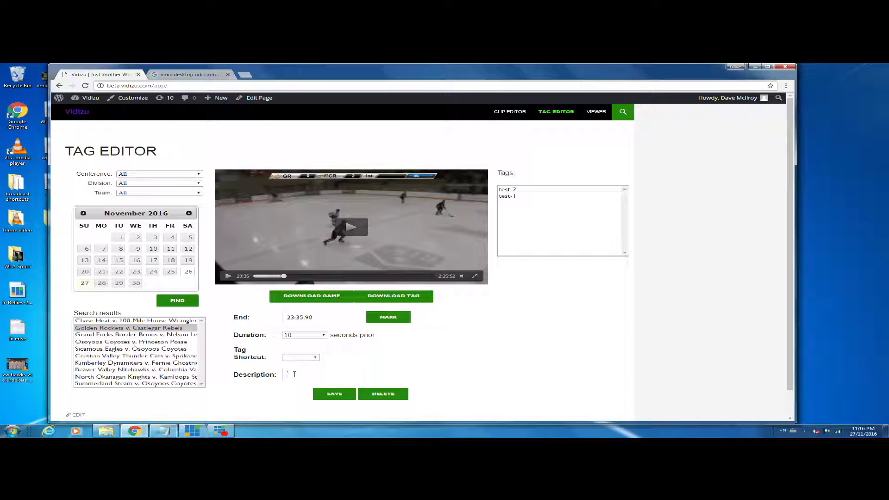
type("test3")
left_click(347, 397)
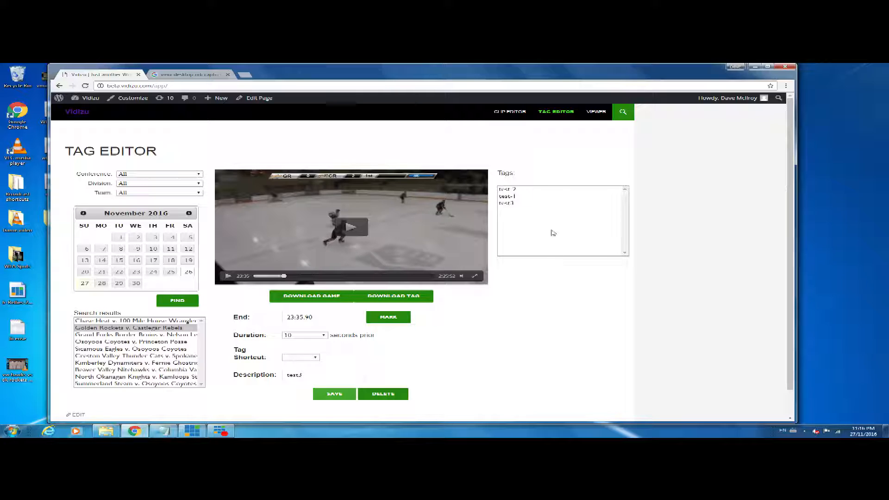
Play back the saved tags test3, test-2 and test-1 to review their video segments
left_click(510, 204)
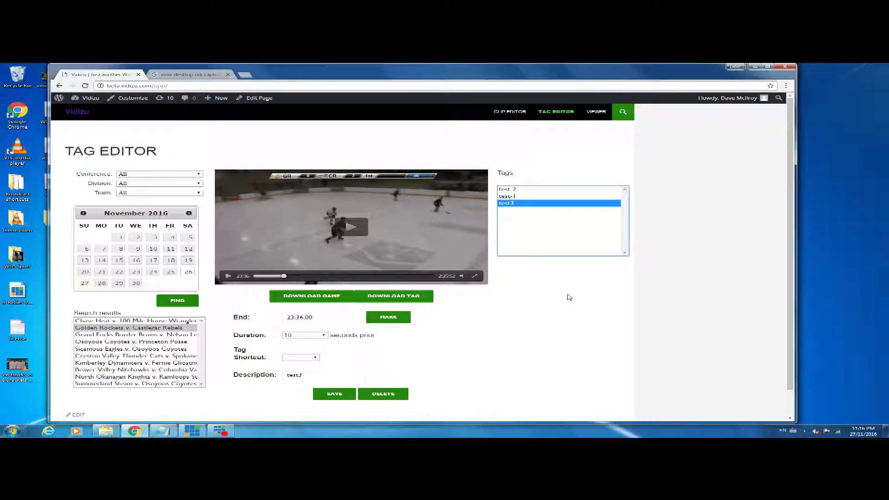
left_click(512, 190)
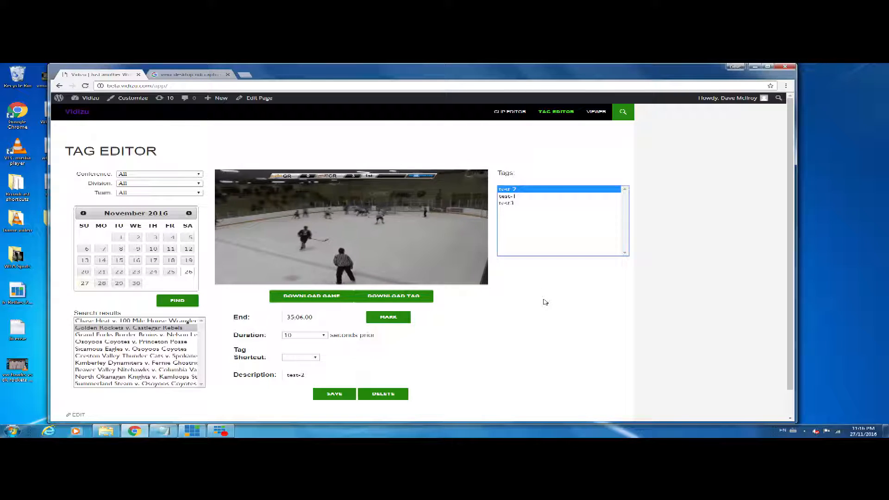
left_click(512, 197)
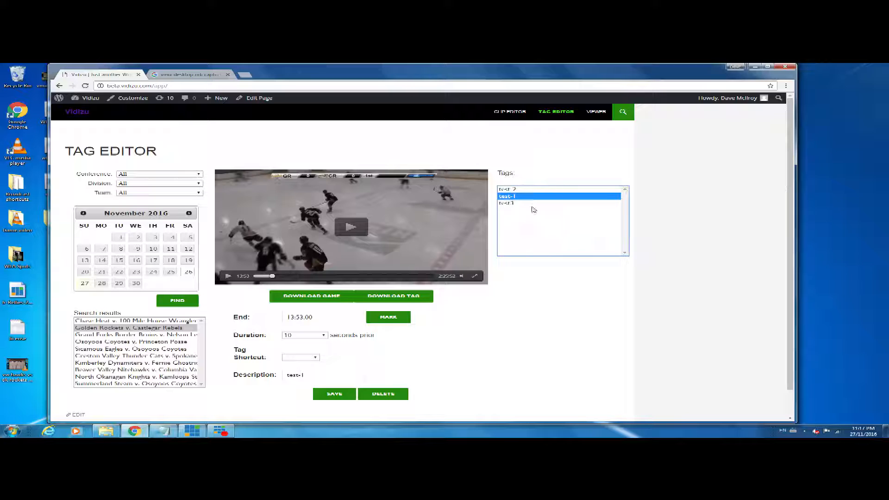
left_click(512, 204)
Download the video clips of the tags test-1 and test-2
left_click(515, 197)
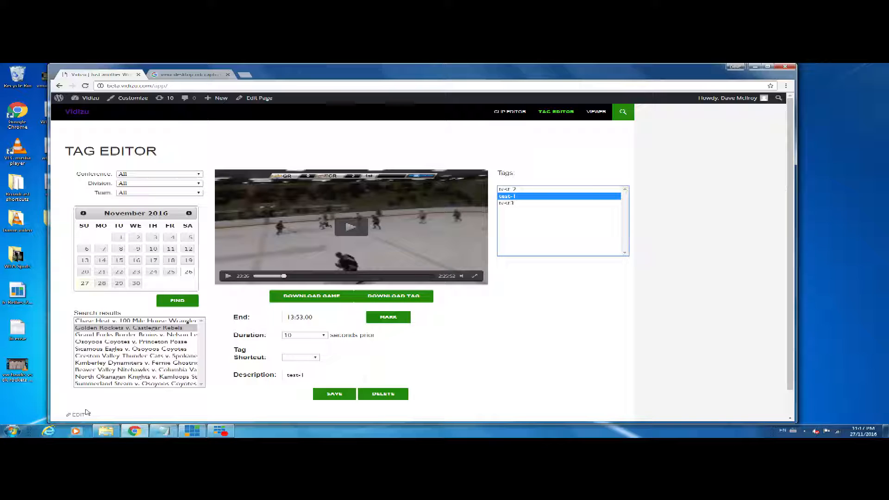
left_click(407, 296)
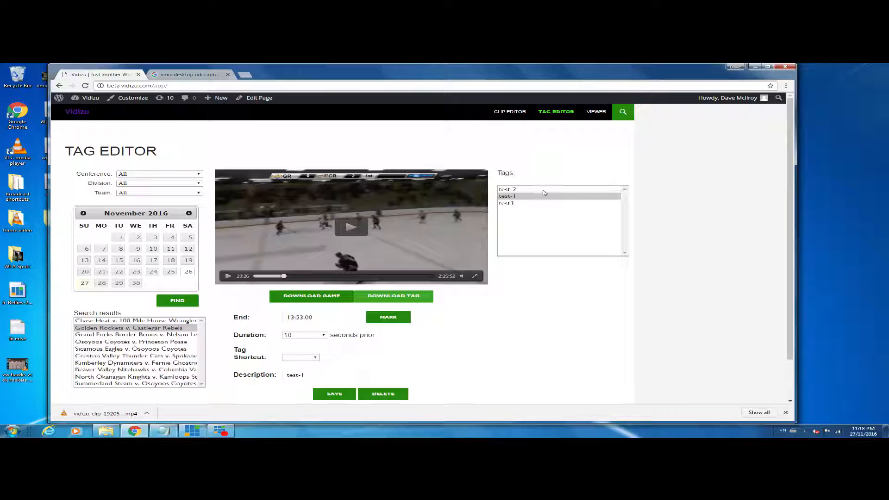
left_click(514, 190)
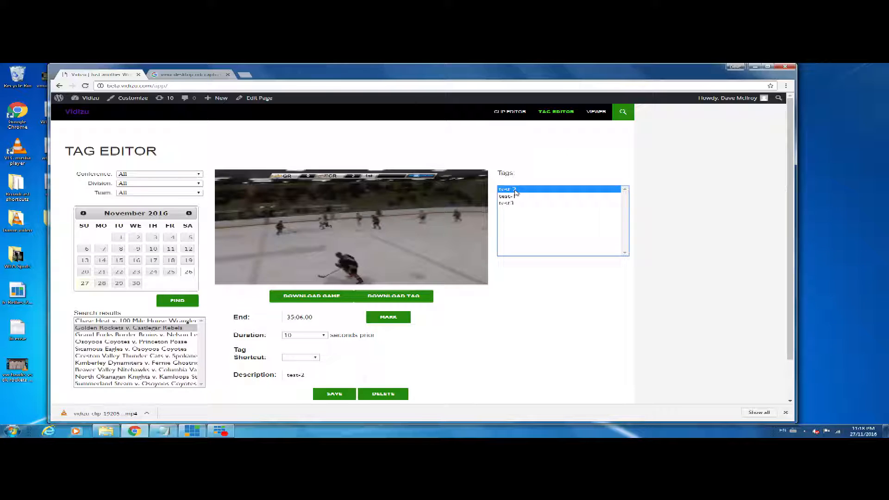
left_click(391, 230)
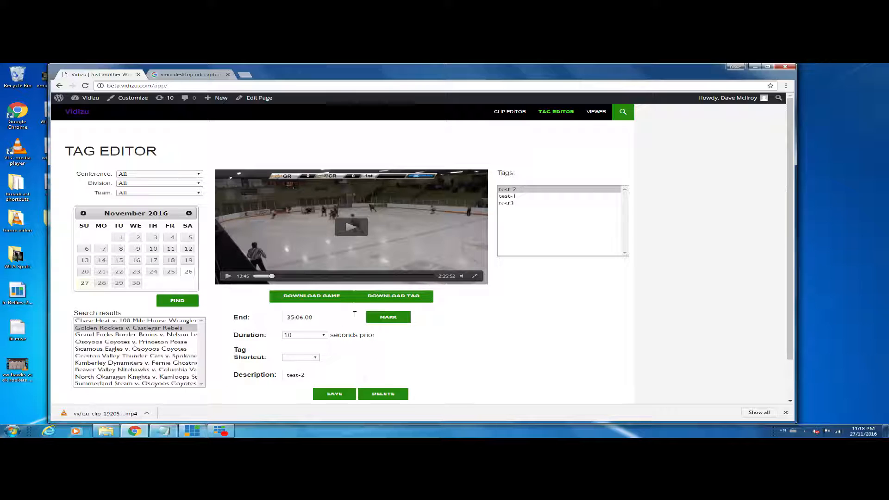
left_click(403, 298)
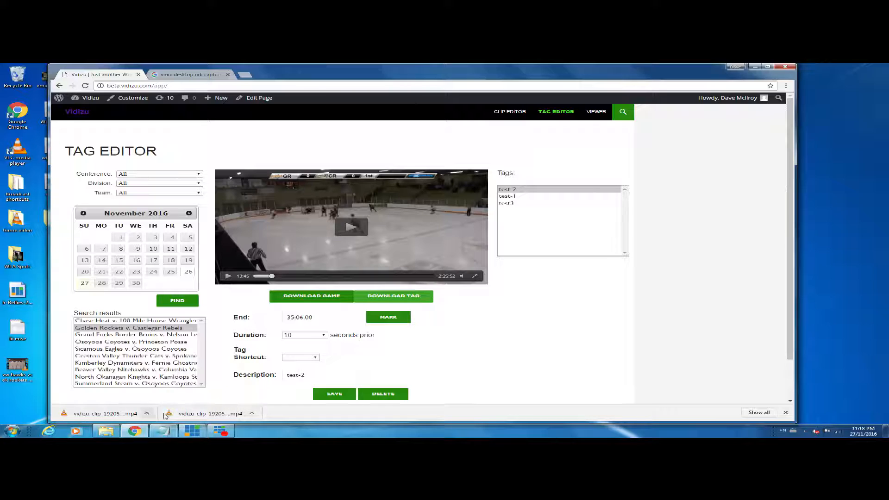
Show the downloaded clips in their folder and open vidizu_clip_19205_2474 (1) in VLC media player
left_click(252, 414)
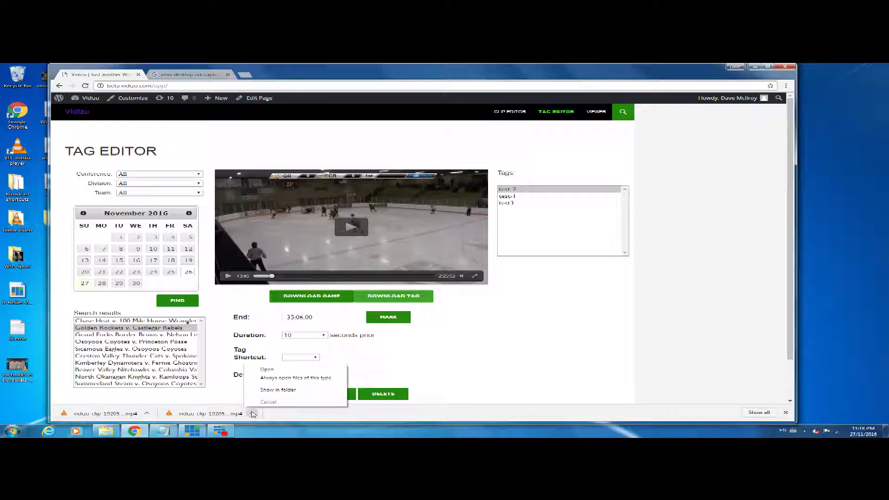
left_click(283, 390)
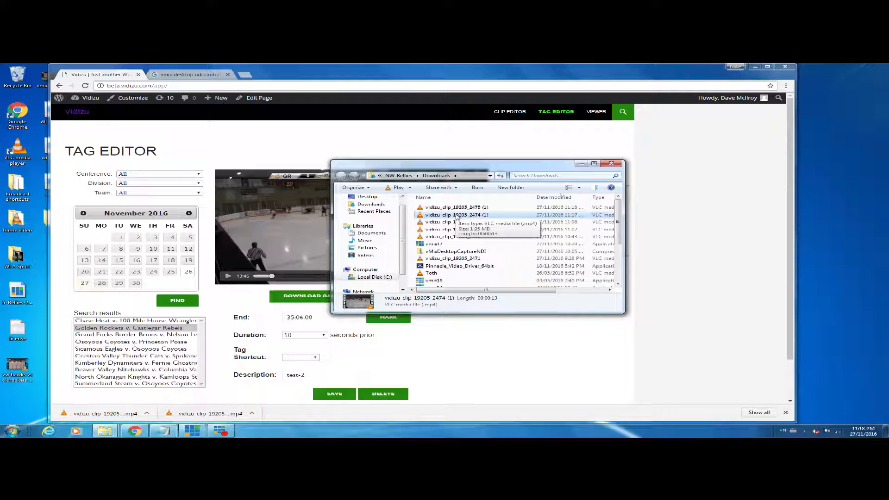
right_click(456, 216)
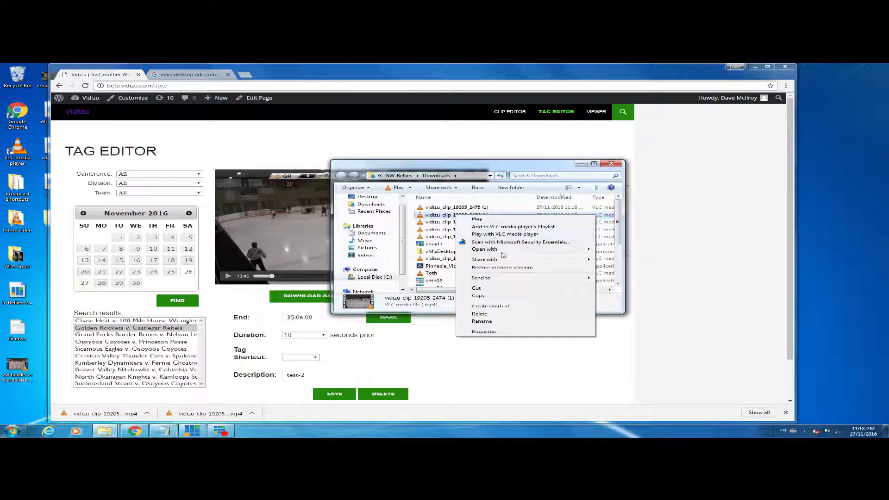
mouse_move(507, 251)
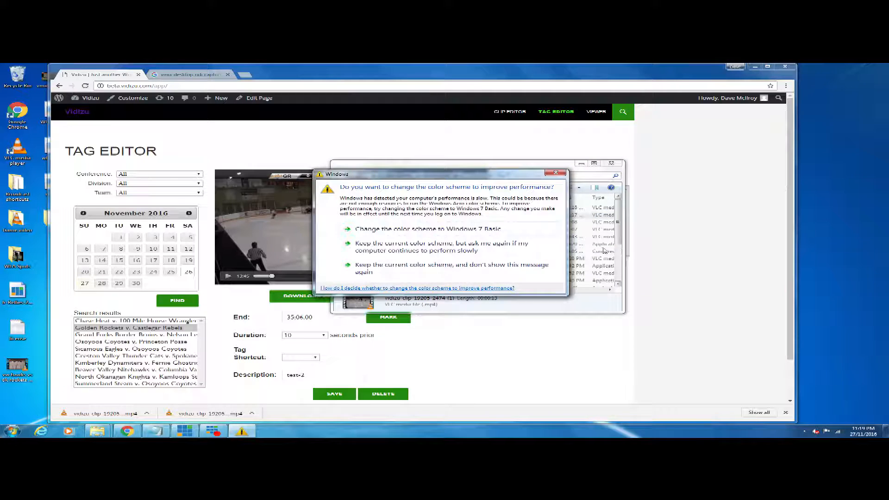
left_click(555, 173)
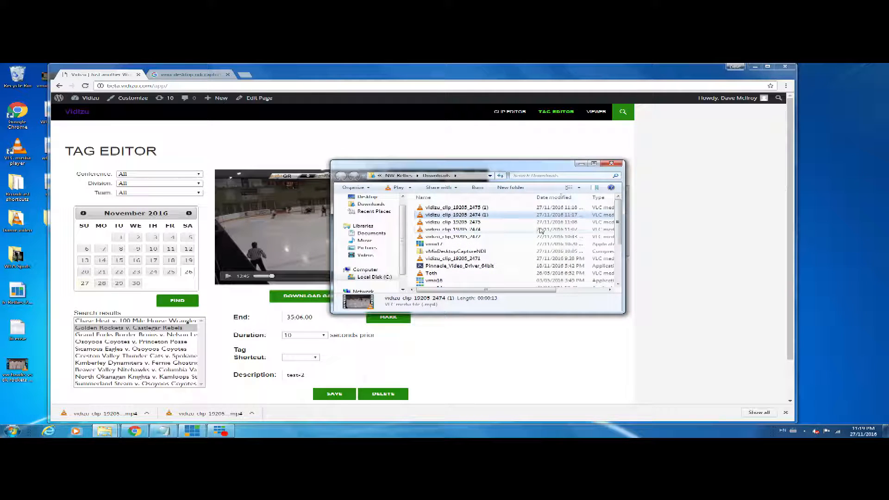
right_click(508, 217)
mouse_move(579, 250)
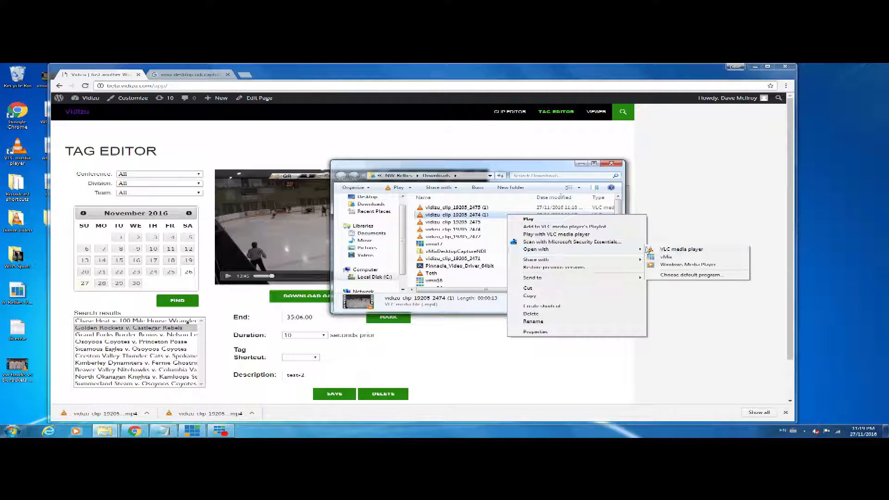
left_click(668, 250)
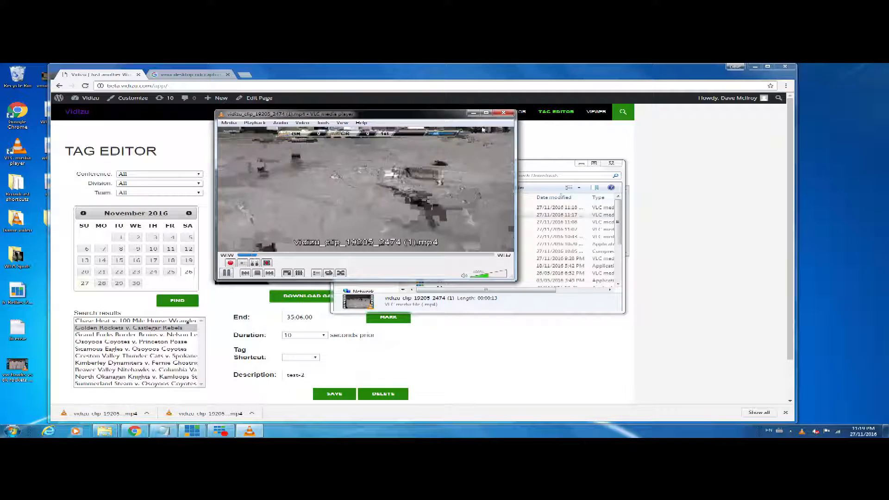
left_click_drag(434, 114, 478, 146)
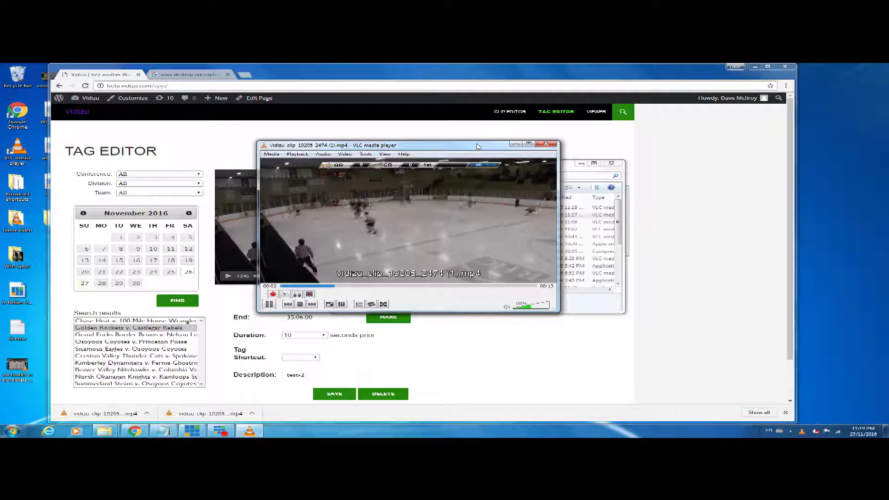
Pause the clip at about 8 seconds and scrub back and forth around that moment to examine the play
left_click(270, 304)
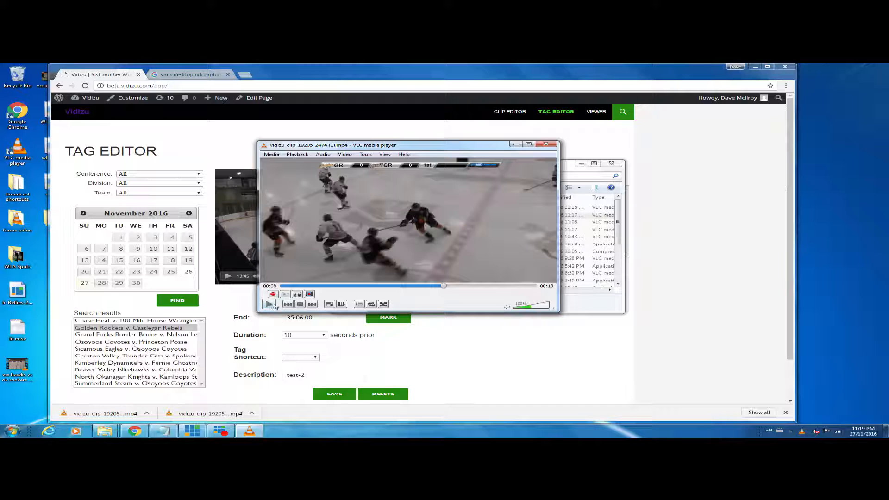
left_click(270, 304)
left_click(271, 304)
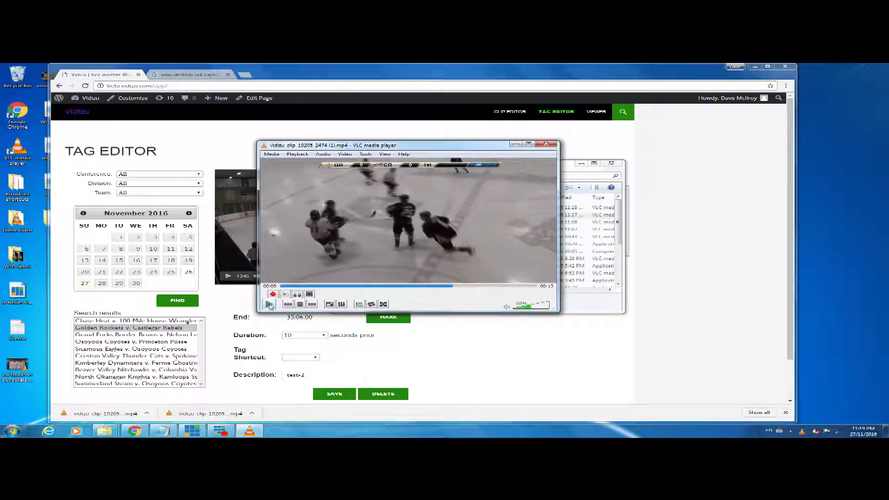
left_click(447, 288)
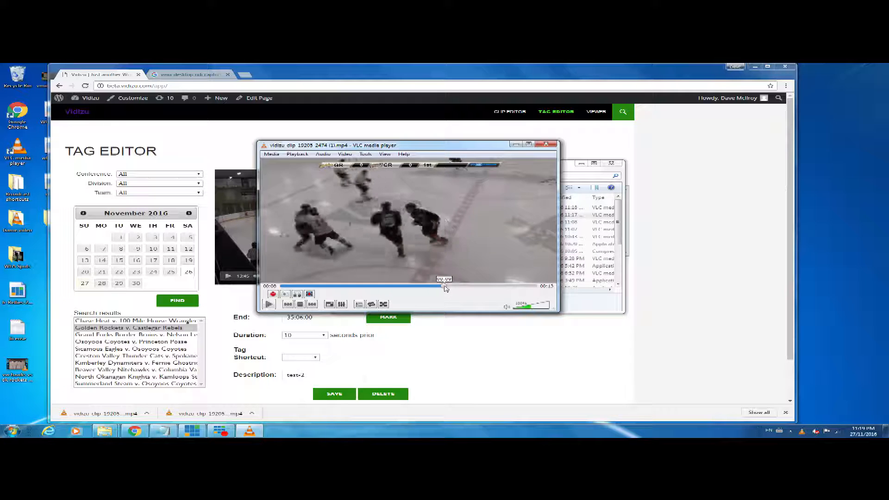
left_click_drag(446, 286, 454, 291)
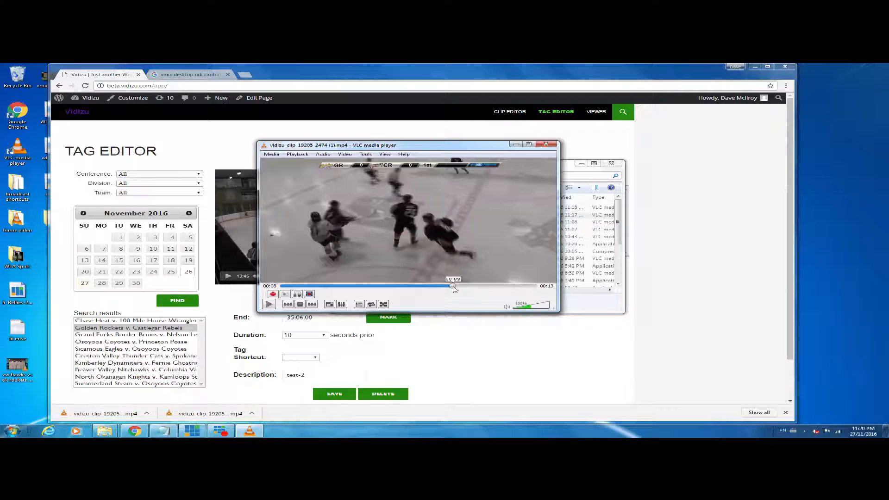
mouse_move(454, 288)
left_mouse_down()
mouse_move(446, 292)
mouse_move(453, 288)
left_mouse_up()
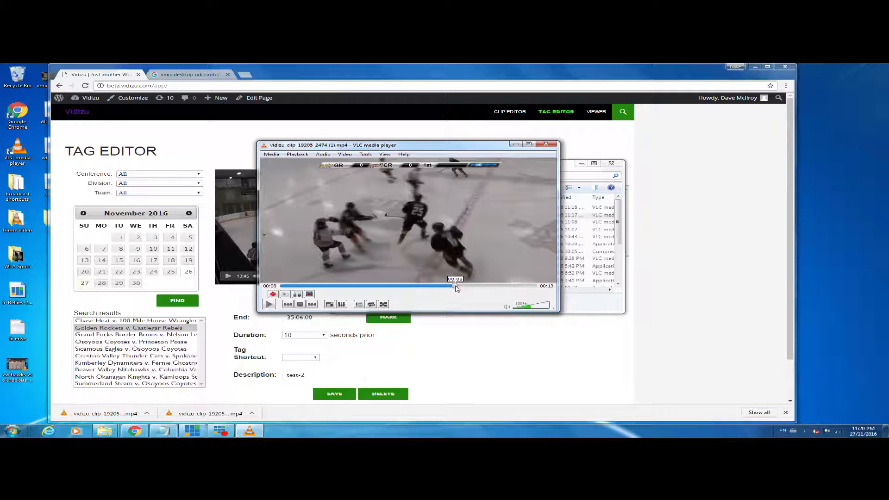
left_click_drag(456, 286, 453, 286)
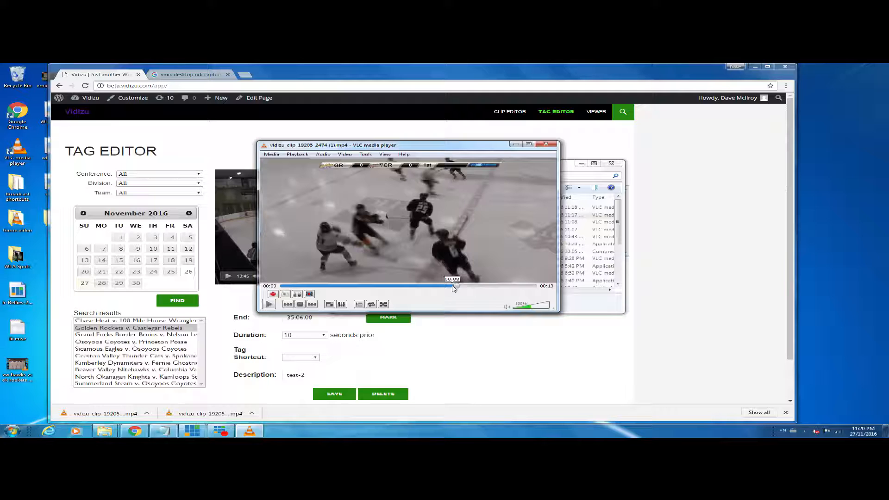
left_click_drag(454, 287, 451, 287)
Switch to vMix and stop the ongoing recording
left_click(196, 431)
left_click(101, 411)
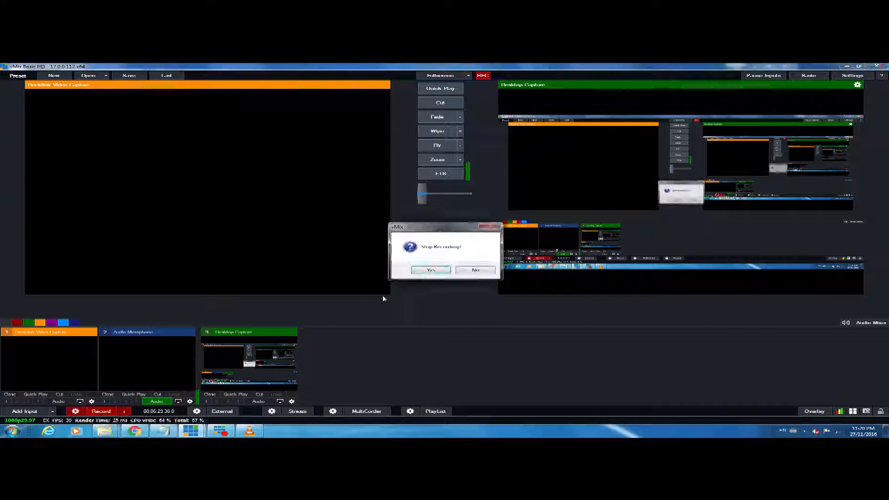